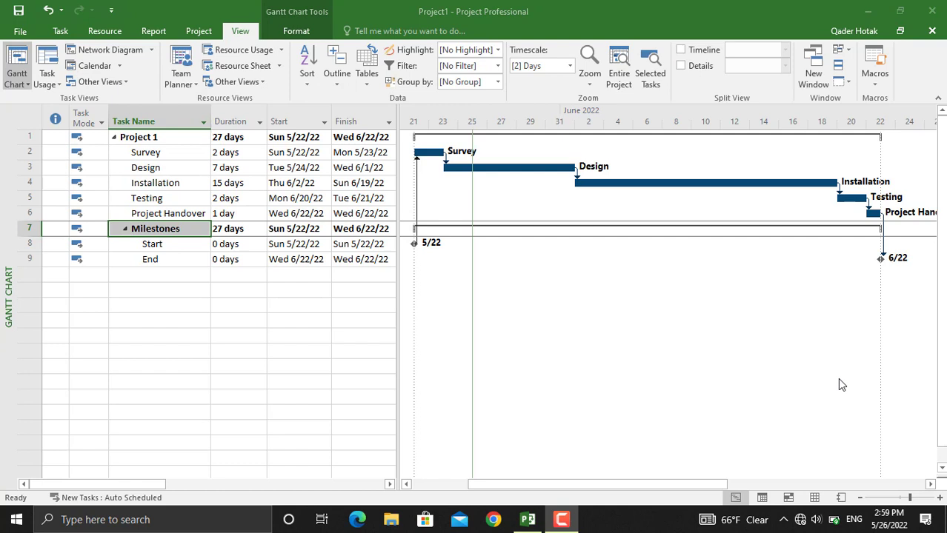
Insert a new task named 'Closing Procurement' directly above the Milestones row
{"action": "left_click", "coordinate": [839, 380]}
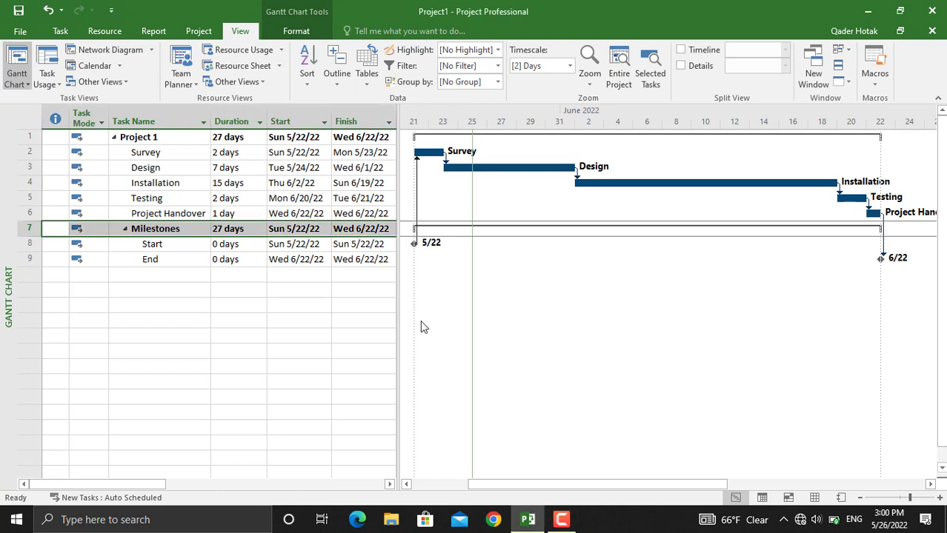
{"action": "right_click", "coordinate": [29, 230]}
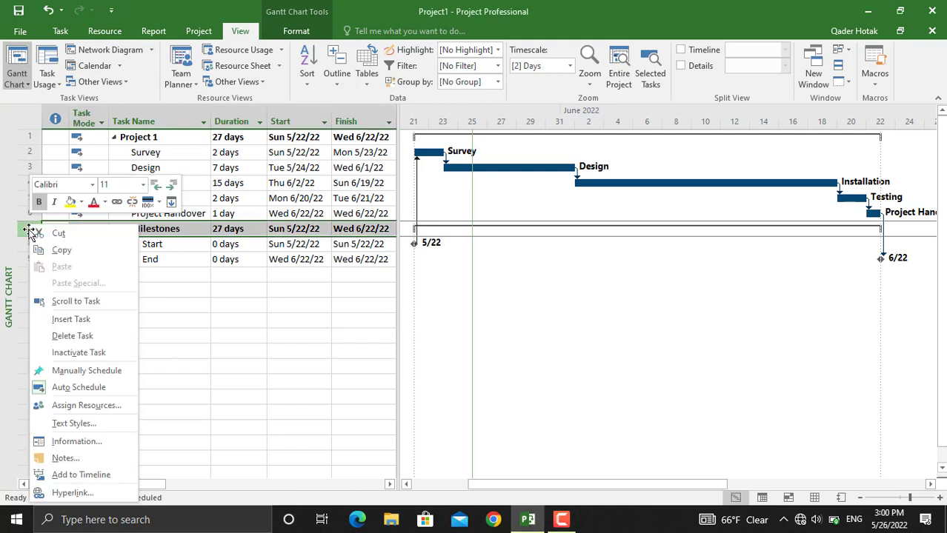
{"action": "left_click", "coordinate": [71, 319]}
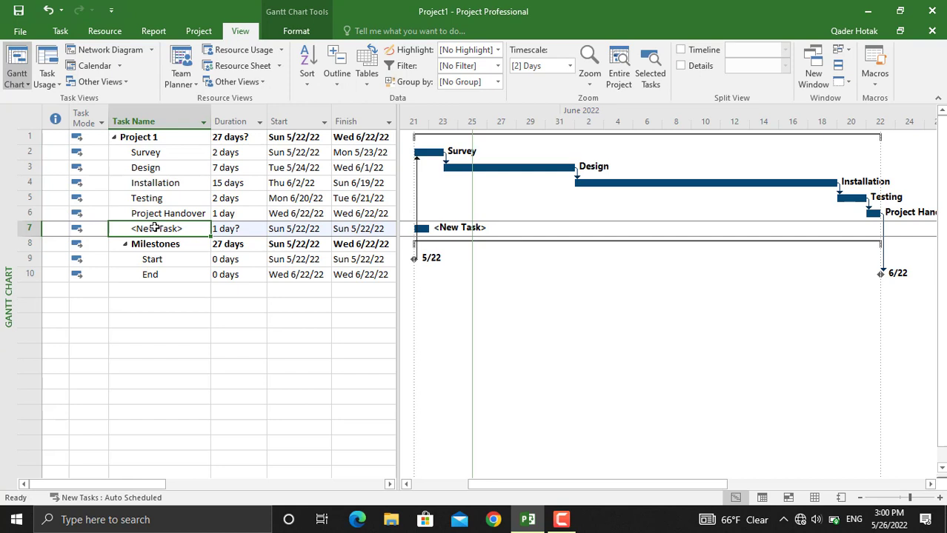
{"action": "type", "text": "Closing P"}
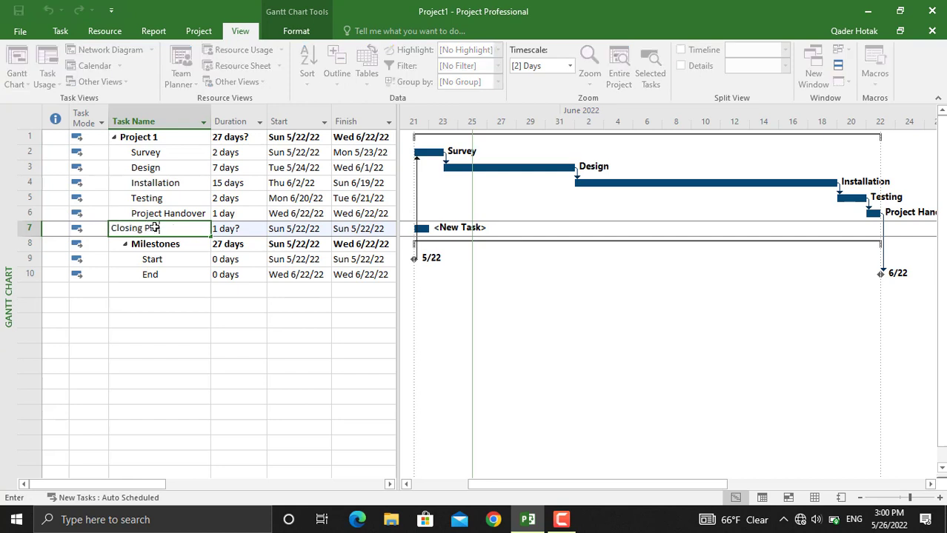
{"action": "type", "text": "rocurement"}
{"action": "left_click", "coordinate": [200, 305]}
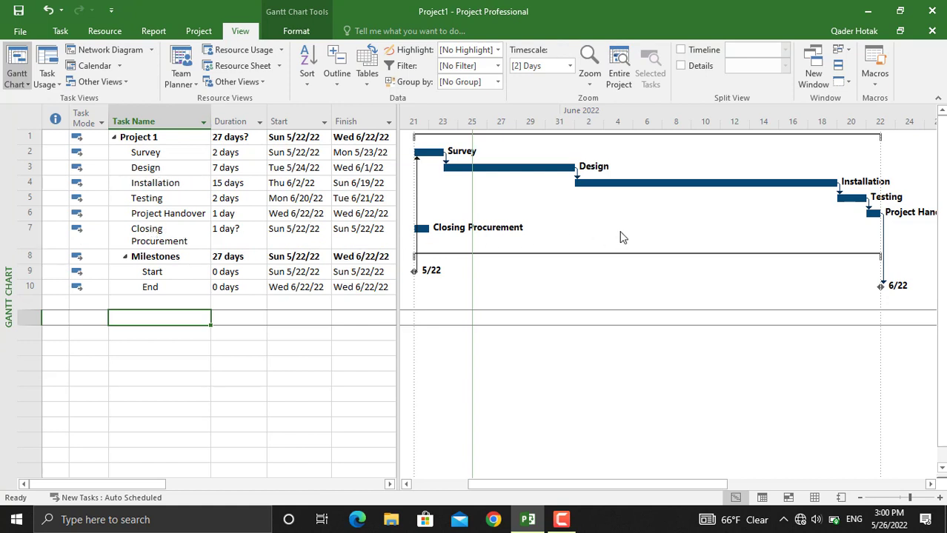
Link Installation to Closing Procurement, and Closing Procurement to the End milestone, finish-to-start
{"action": "mouse_move", "coordinate": [740, 184]}
{"action": "left_mouse_down"}
{"action": "mouse_move", "coordinate": [577, 223]}
{"action": "mouse_move", "coordinate": [420, 230]}
{"action": "left_mouse_up"}
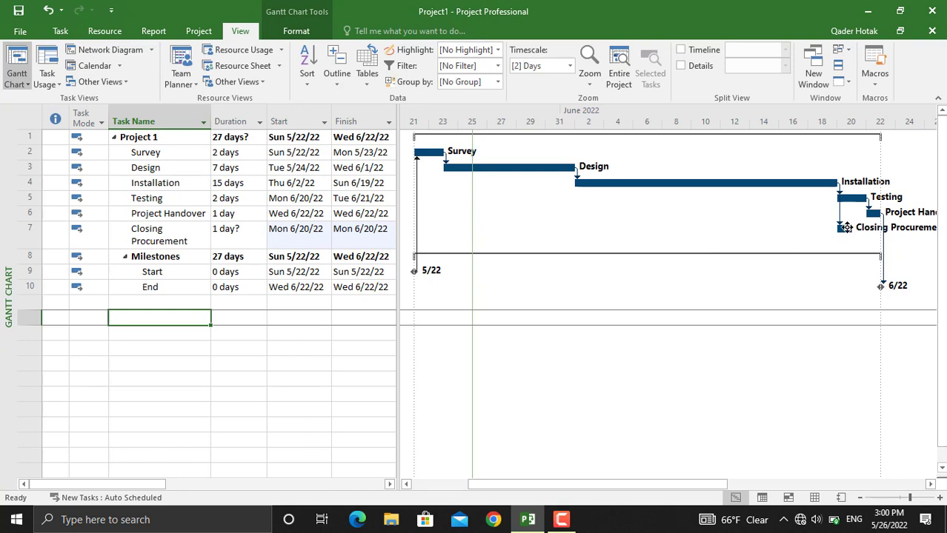
{"action": "left_click_drag", "start_coordinate": [843, 227], "coordinate": [879, 286]}
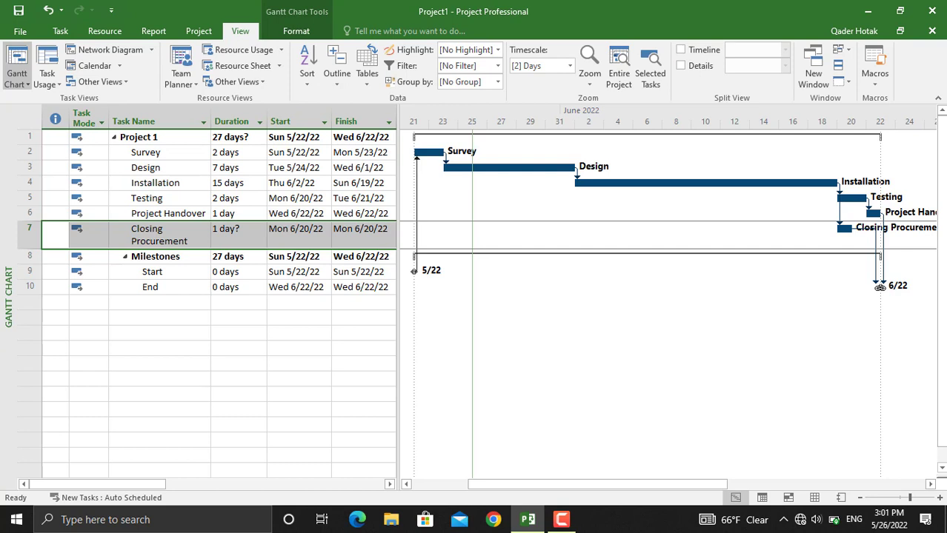
Set Closing Procurement's duration to 2 days
{"action": "left_click", "coordinate": [228, 237]}
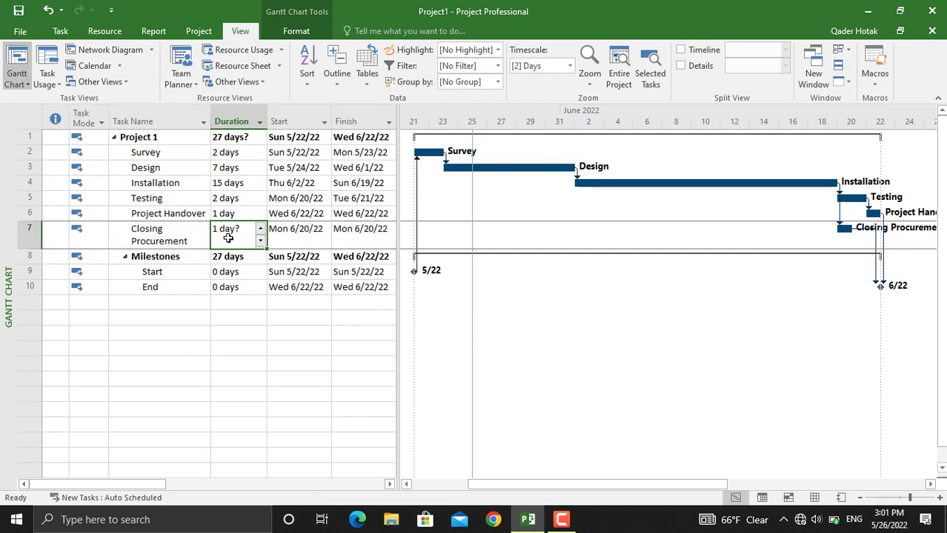
{"action": "type", "text": "2"}
{"action": "key", "text": "Return"}
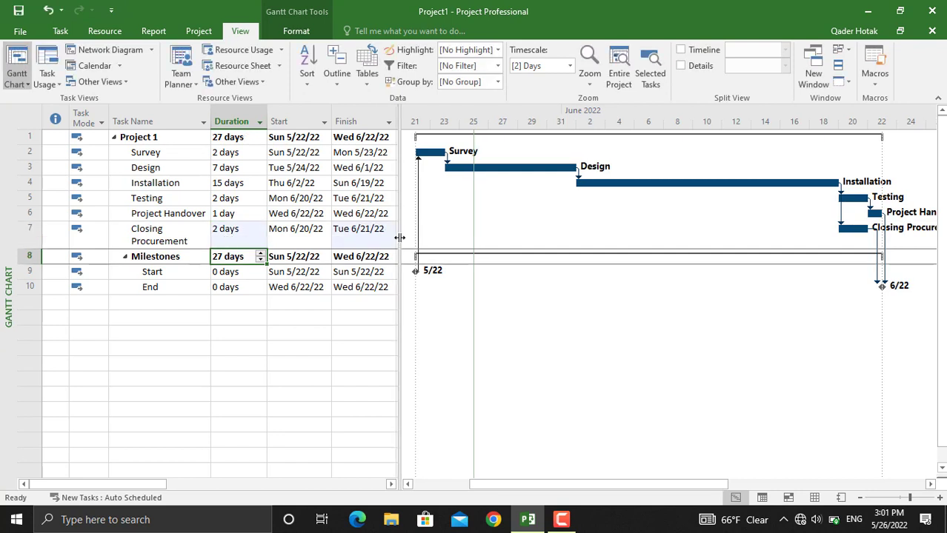
Assign the first listed resource, the one used by Testing, to Closing Procurement
{"action": "left_click_drag", "start_coordinate": [399, 237], "coordinate": [756, 243]}
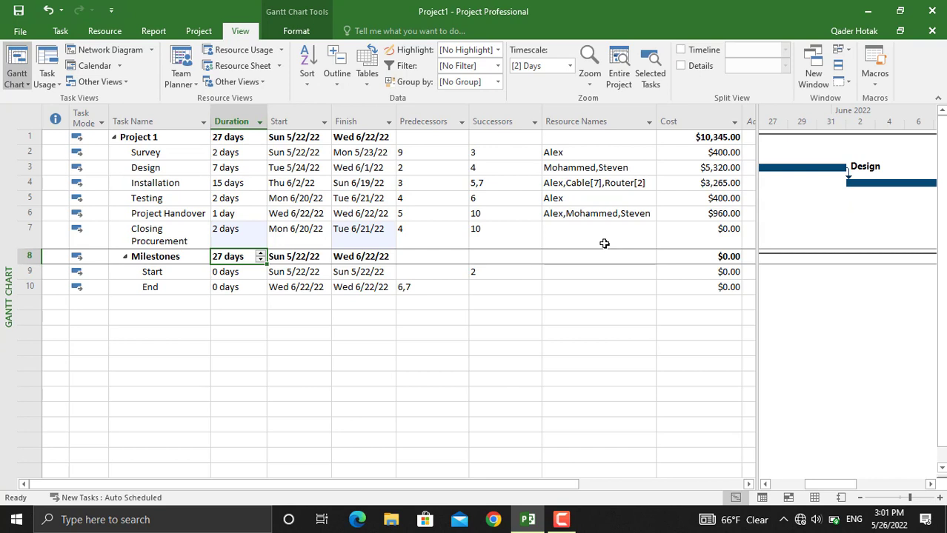
{"action": "left_click", "coordinate": [563, 231]}
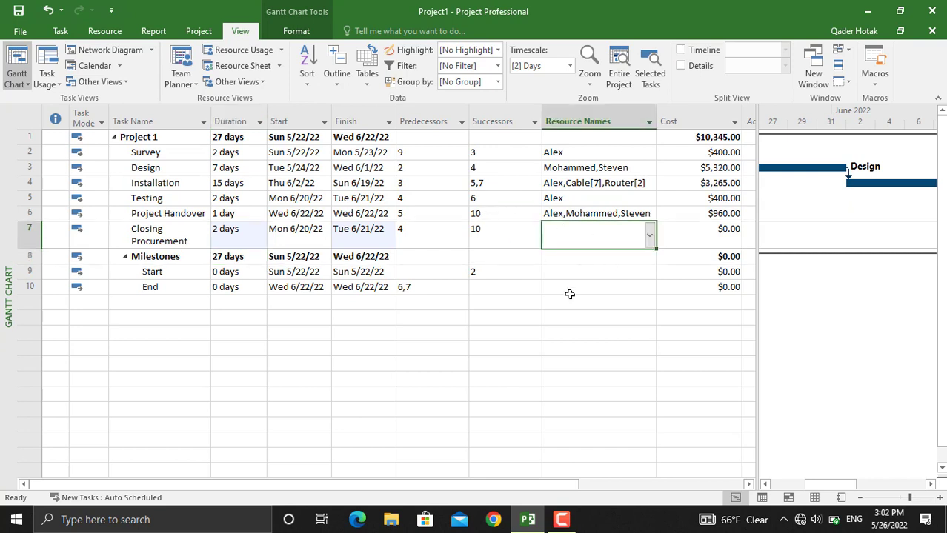
{"action": "left_click", "coordinate": [104, 30]}
{"action": "left_click", "coordinate": [66, 78]}
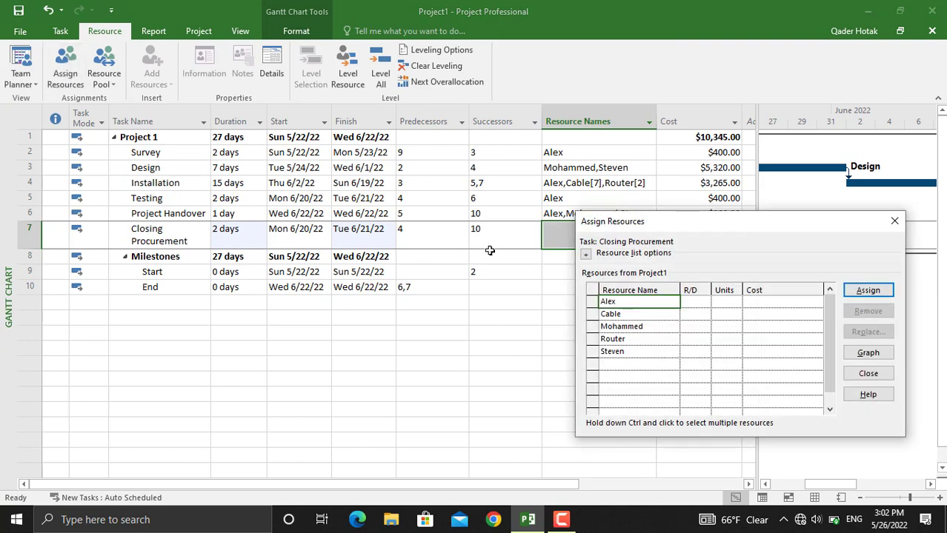
{"action": "left_click", "coordinate": [865, 291]}
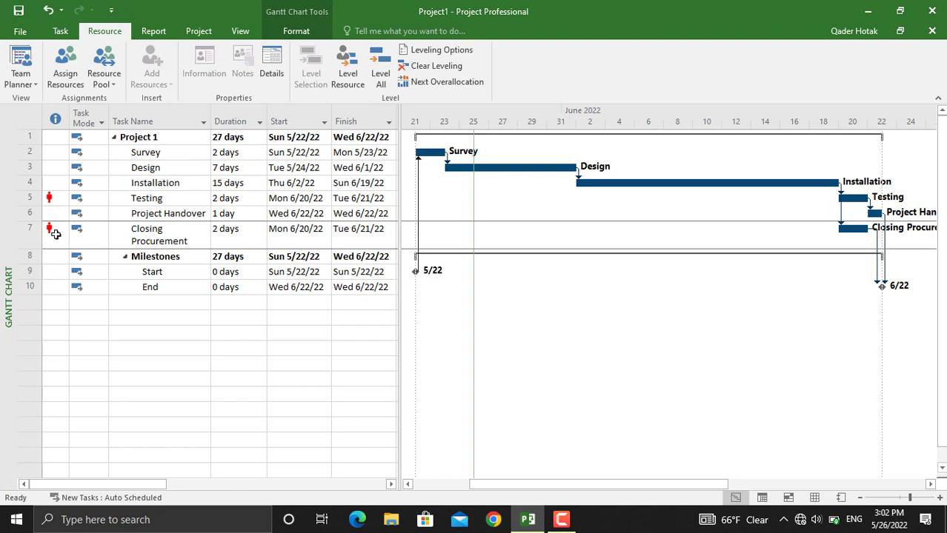
{"action": "mouse_move", "coordinate": [50, 231]}
{"action": "mouse_move", "coordinate": [63, 200]}
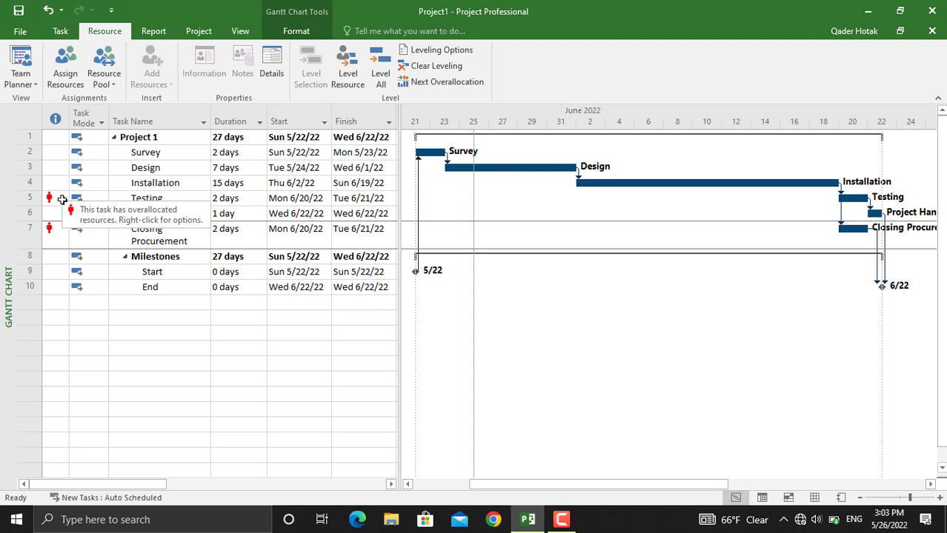
Turn on Critical Tasks so the critical path bars show in red
{"action": "left_click", "coordinate": [301, 37]}
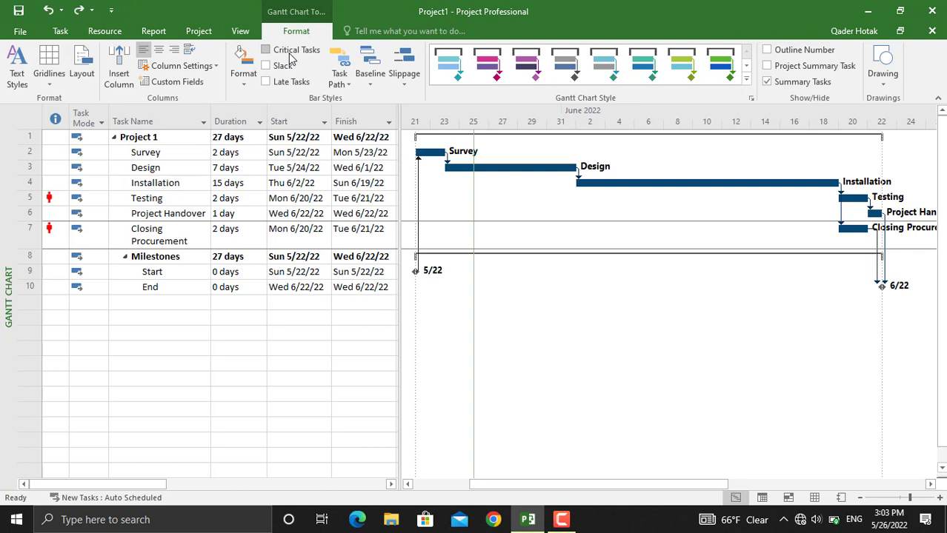
{"action": "left_click", "coordinate": [292, 52]}
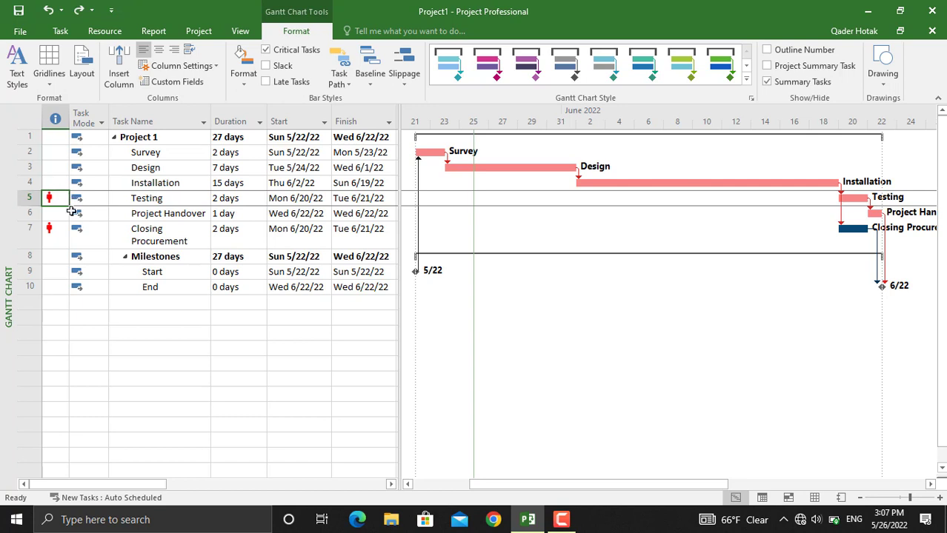
{"action": "left_click", "coordinate": [103, 30]}
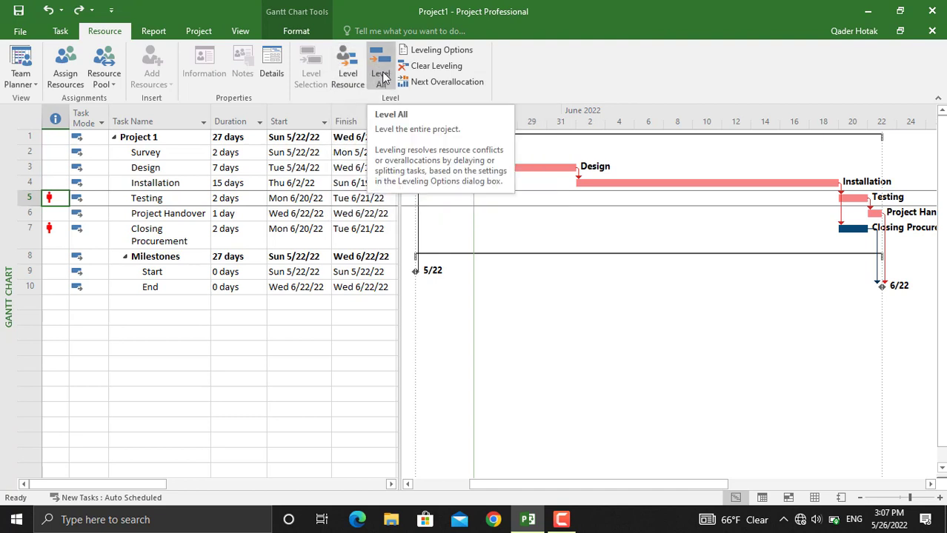
{"action": "right_click", "coordinate": [58, 198]}
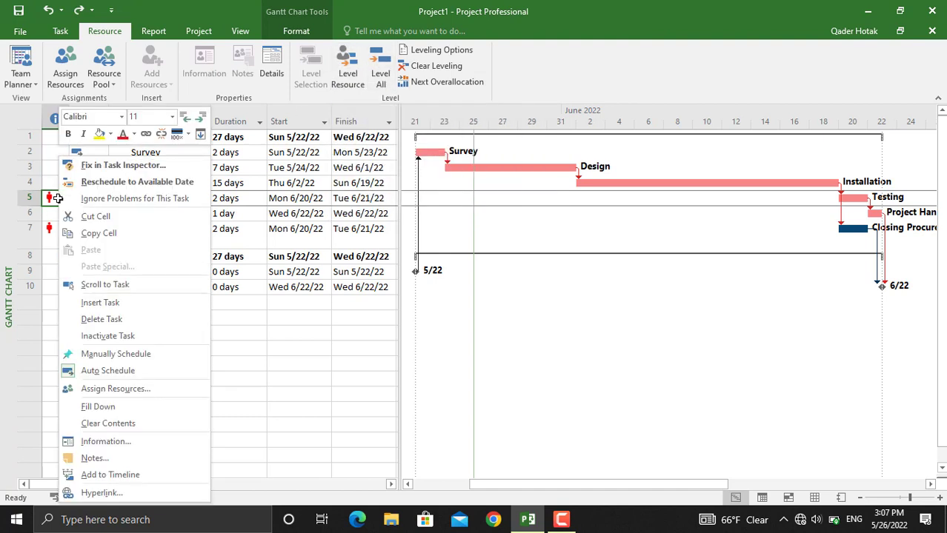
{"action": "left_click", "coordinate": [160, 189]}
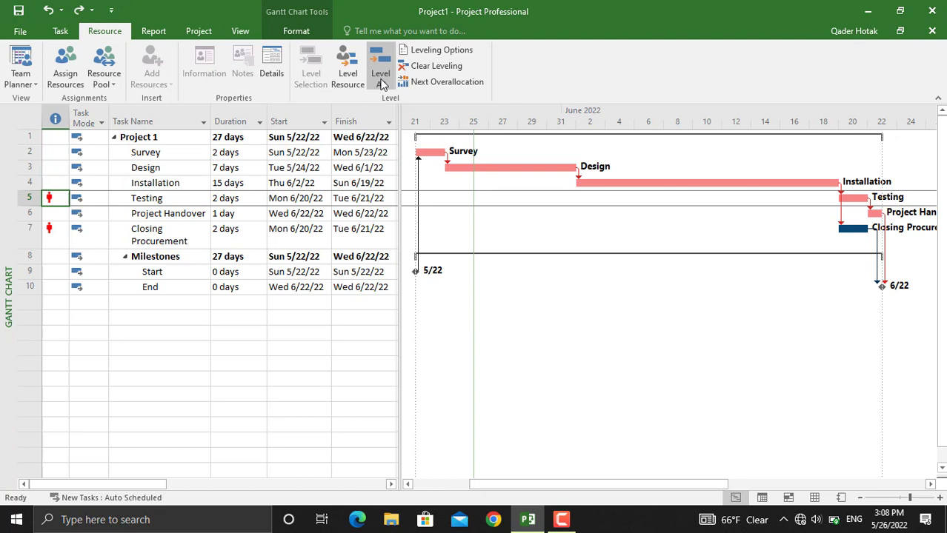
Level resources, moving Closing Procurement back to Mon 6/20, then Level All for 29 days
{"action": "left_click", "coordinate": [350, 78]}
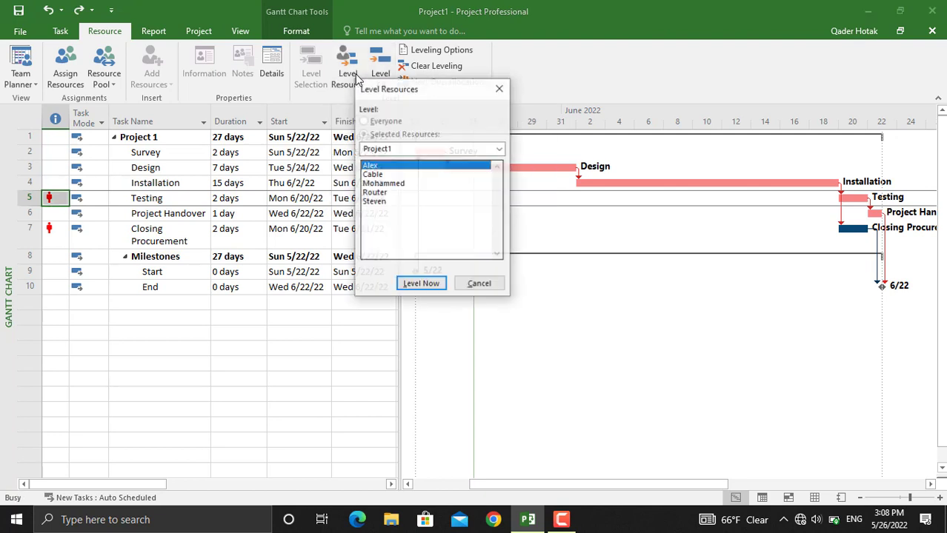
{"action": "left_click", "coordinate": [418, 286]}
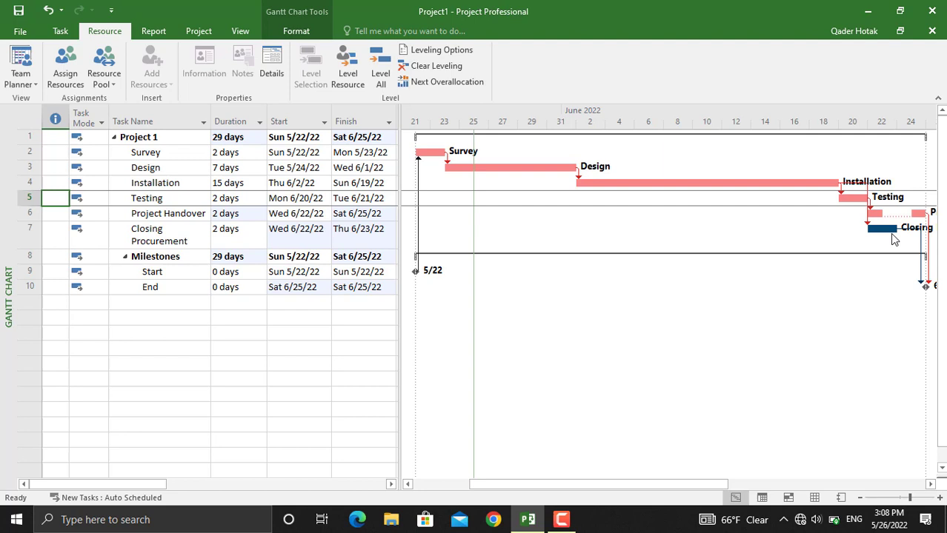
{"action": "mouse_move", "coordinate": [893, 229]}
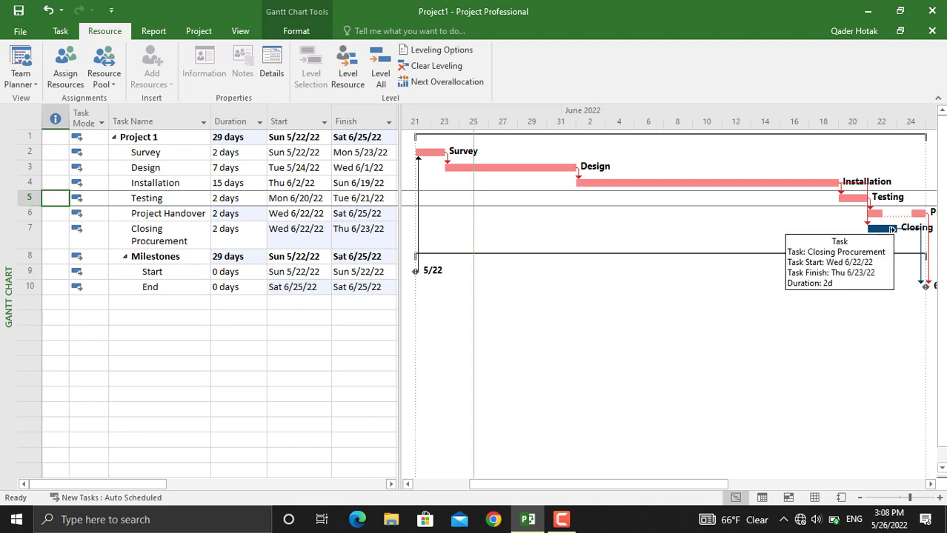
{"action": "left_click_drag", "start_coordinate": [892, 229], "coordinate": [864, 229]}
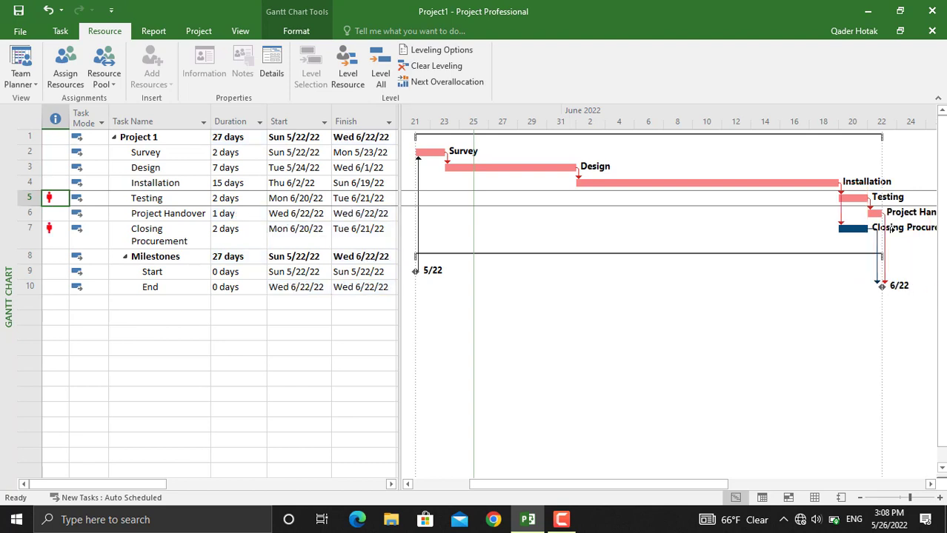
{"action": "left_click", "coordinate": [380, 73]}
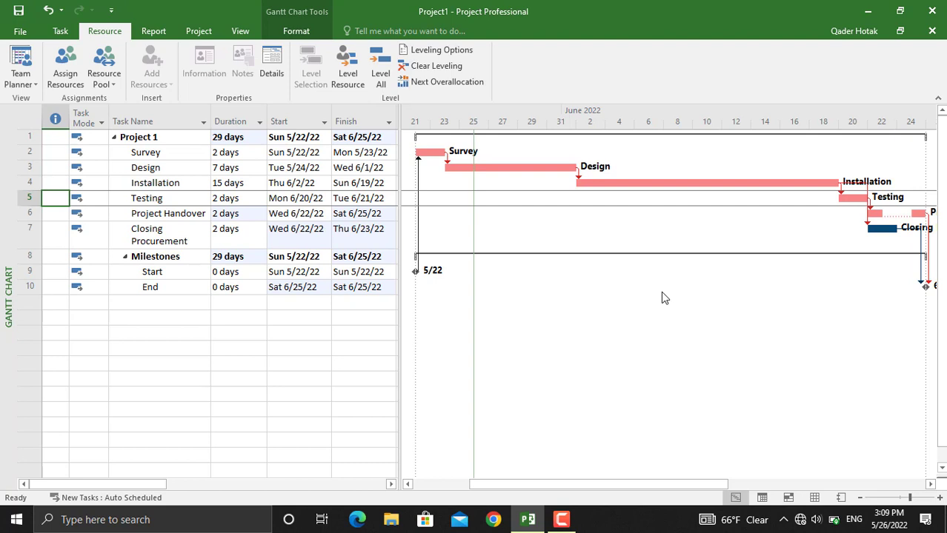
Undo the leveling and a trial reschedule of Testing, restoring the 27-day plan
{"action": "key", "text": "ctrl+z"}
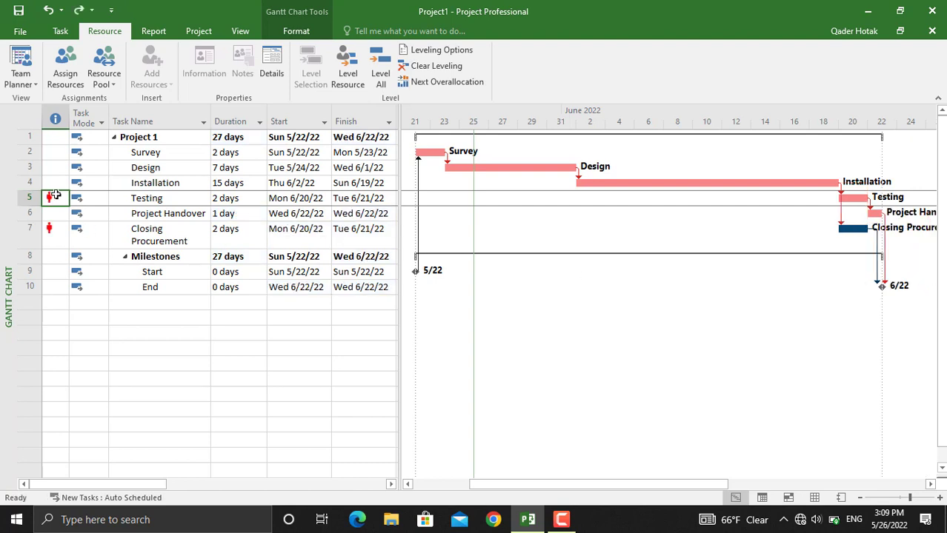
{"action": "right_click", "coordinate": [56, 194]}
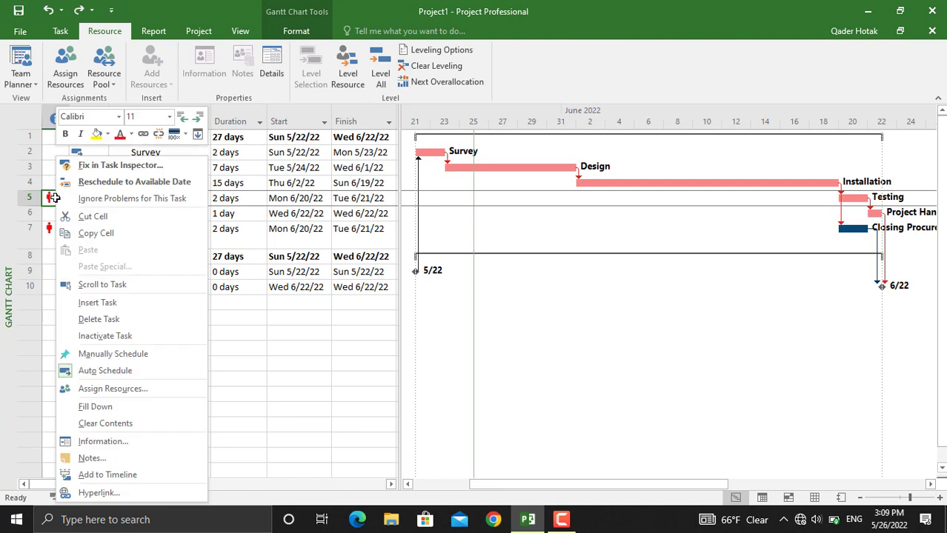
{"action": "left_click", "coordinate": [93, 187]}
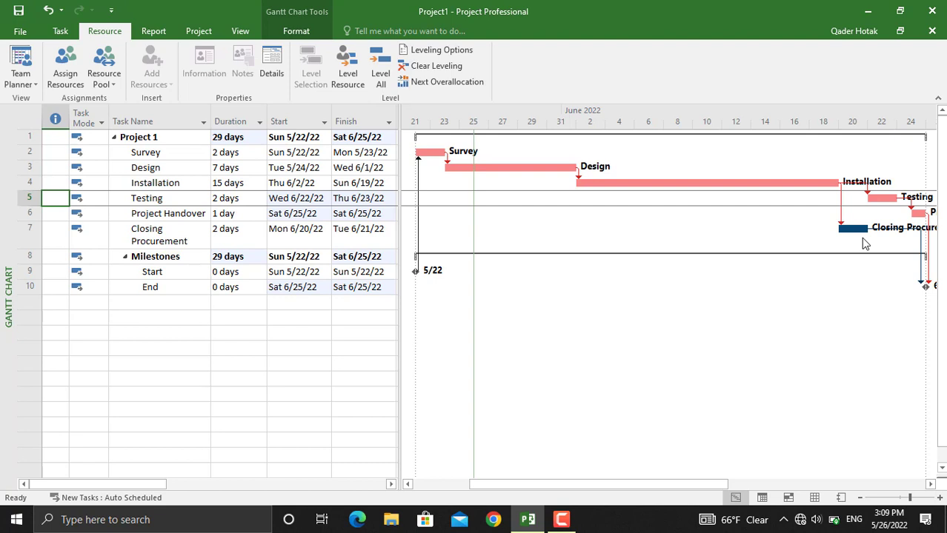
{"action": "key", "text": "ctrl+z"}
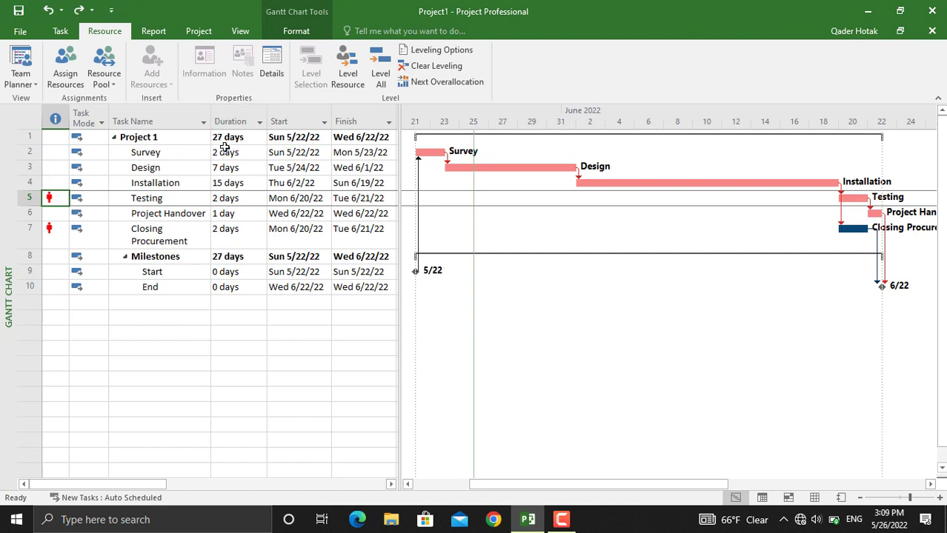
Reschedule Testing to its resource's available date, Wed 6/22–Thu 6/23/22
{"action": "right_click", "coordinate": [52, 197]}
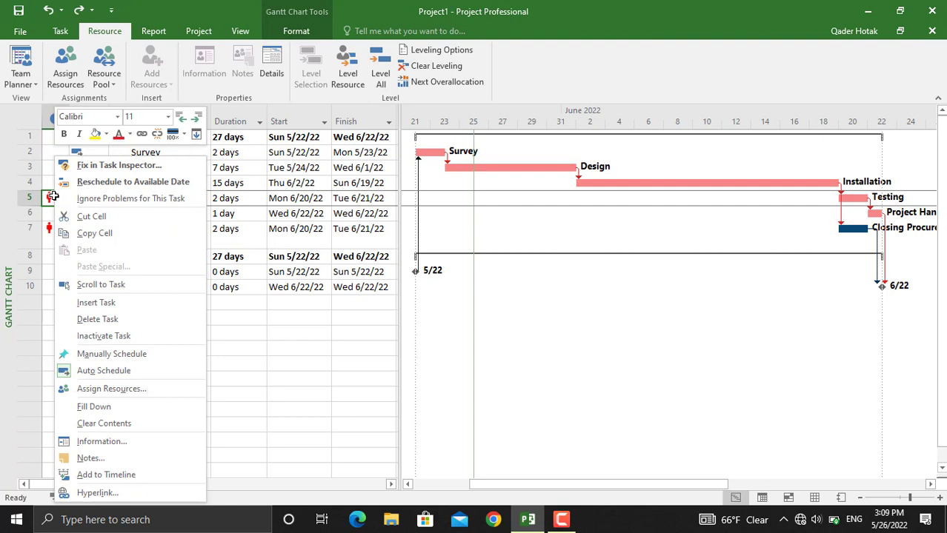
{"action": "left_click", "coordinate": [87, 187]}
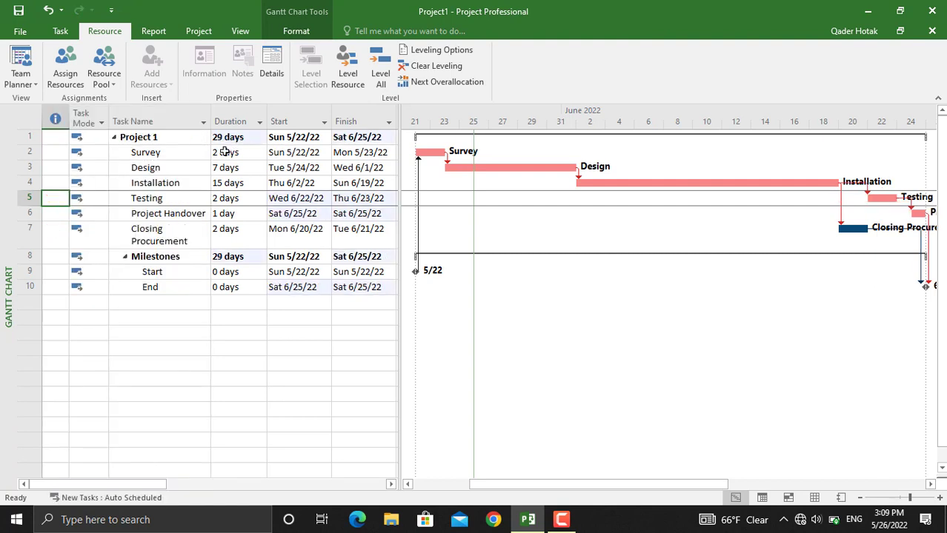